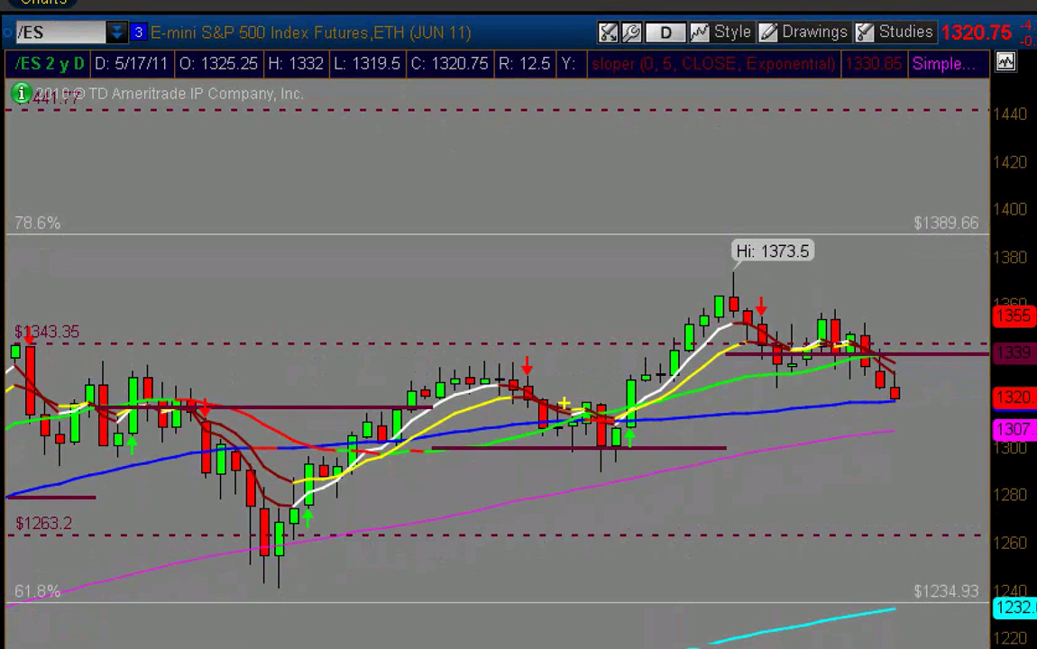
# Draw a yellow horizontal support line at about 1318 and two converging red trend lines from the major low and the 1373.5 high.
pyautogui.moveTo(584, 404); pyautogui.dragTo(1032, 404)
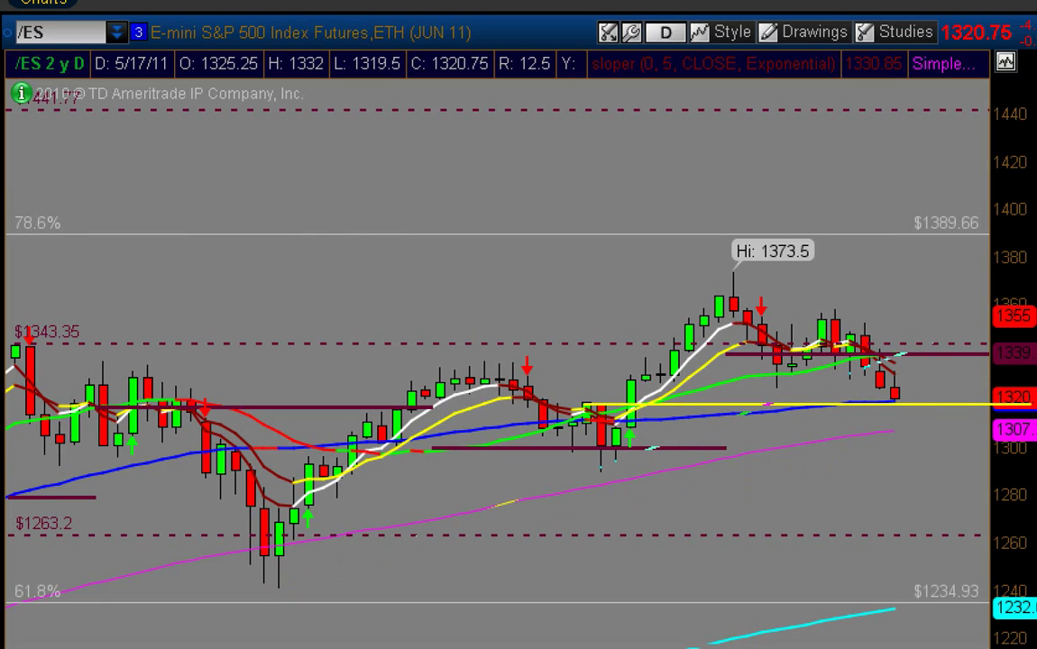
pyautogui.click(932, 354)
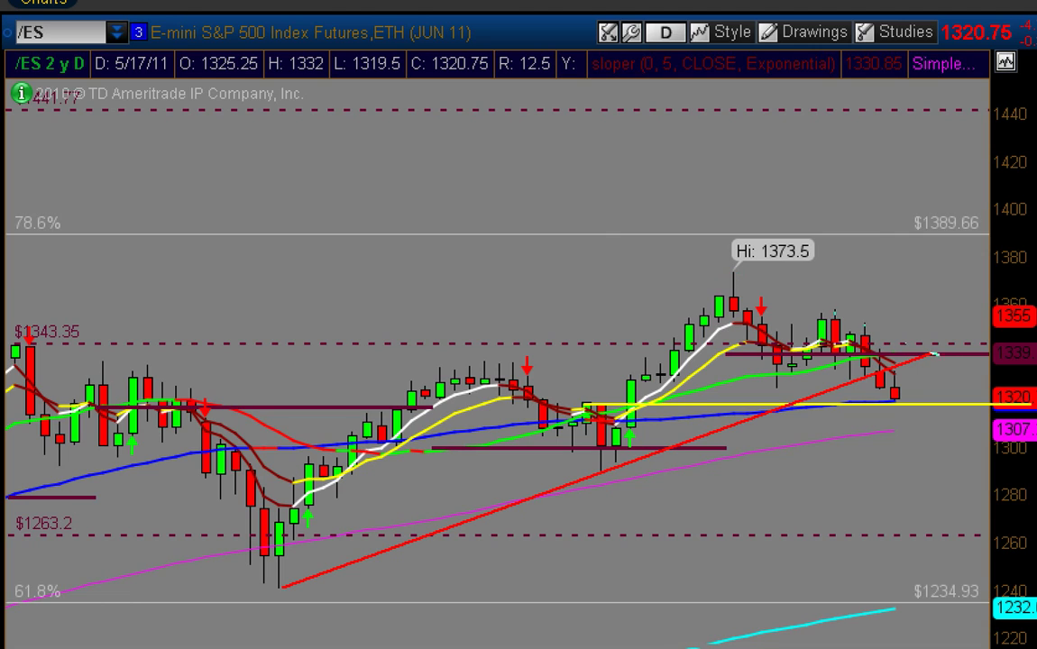
pyautogui.click(927, 339)
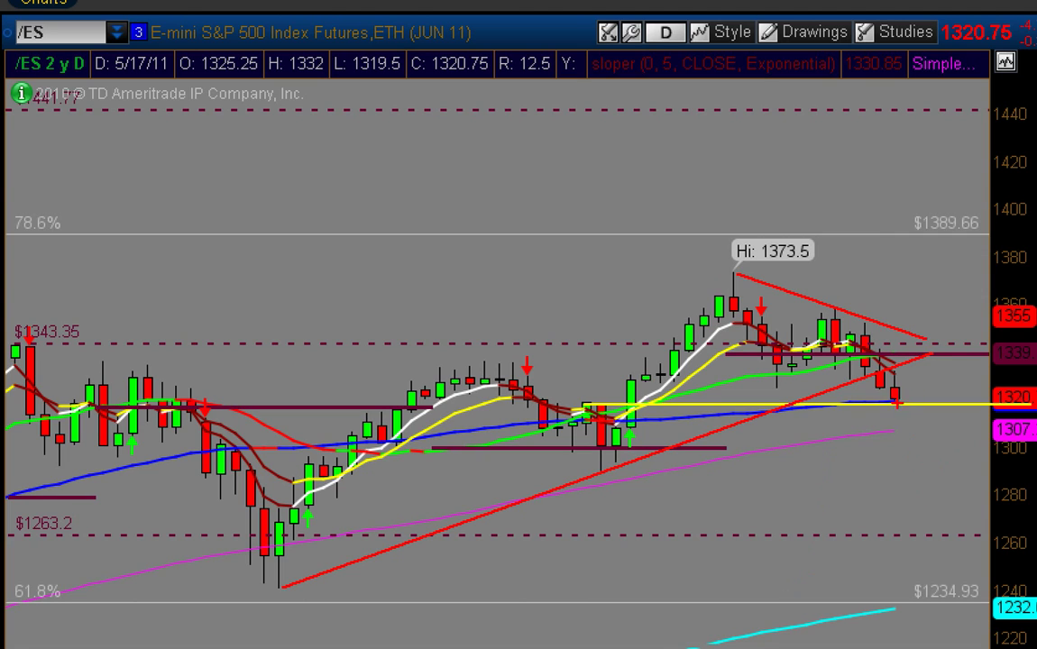
# Sketch a red zigzag path rising from the last candle to the 78.6% level and mark the target area with an arrow and a line at 1400.
pyautogui.moveTo(897, 403); pyautogui.dragTo(934, 394)
pyautogui.moveTo(934, 394)
pyautogui.mouseDown()
pyautogui.moveTo(966, 289)
pyautogui.moveTo(973, 348)
pyautogui.moveTo(986, 230)
pyautogui.mouseUp()
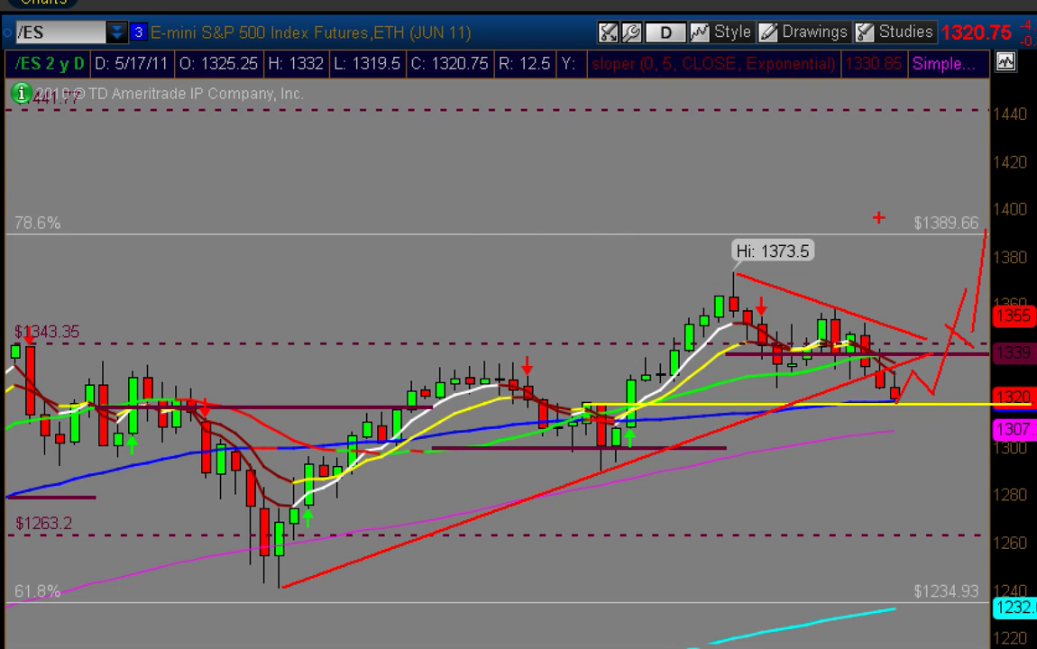
pyautogui.click(864, 221)
pyautogui.moveTo(999, 208); pyautogui.dragTo(223, 207)
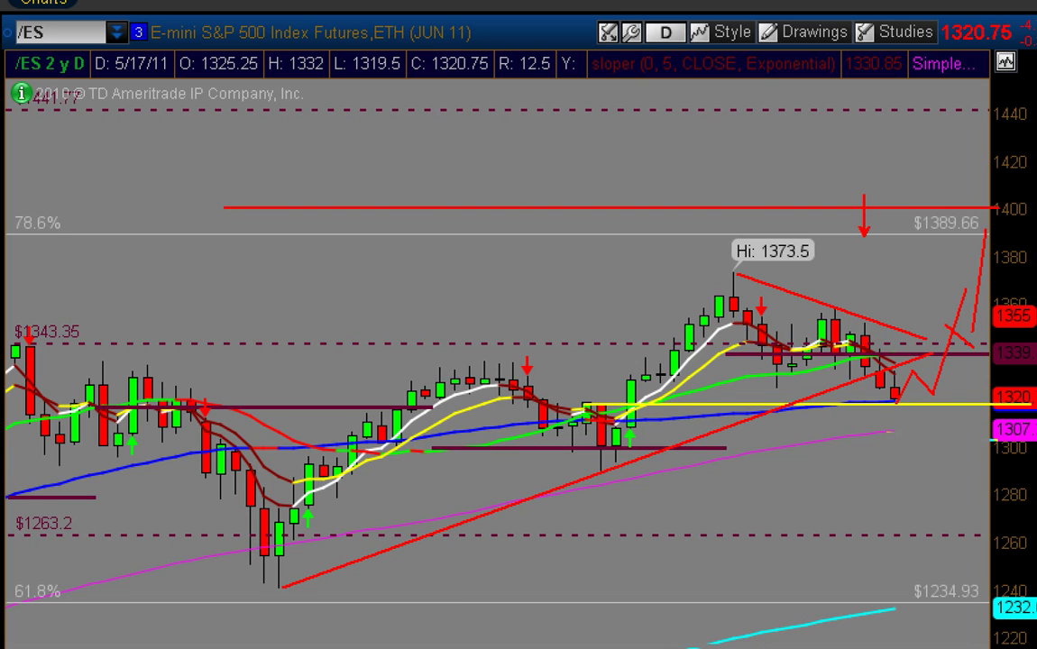
# Mark the 1307 moving-average level with a horizontal line and a falling zigzag, and circle the recent price pattern.
pyautogui.moveTo(888, 432); pyautogui.dragTo(992, 431)
pyautogui.moveTo(884, 432)
pyautogui.mouseDown()
pyautogui.moveTo(896, 402)
pyautogui.moveTo(919, 456)
pyautogui.moveTo(934, 436)
pyautogui.moveTo(957, 490)
pyautogui.mouseUp()
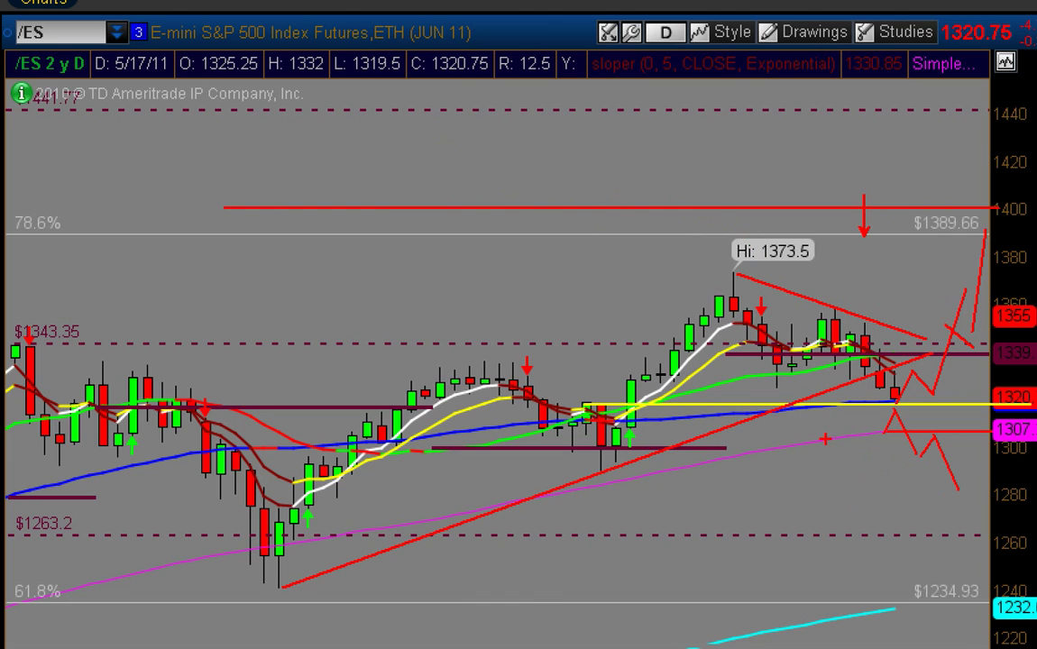
pyautogui.moveTo(734, 261)
pyautogui.mouseDown()
pyautogui.moveTo(1028, 315)
pyautogui.moveTo(709, 212)
pyautogui.moveTo(941, 305)
pyautogui.mouseUp()
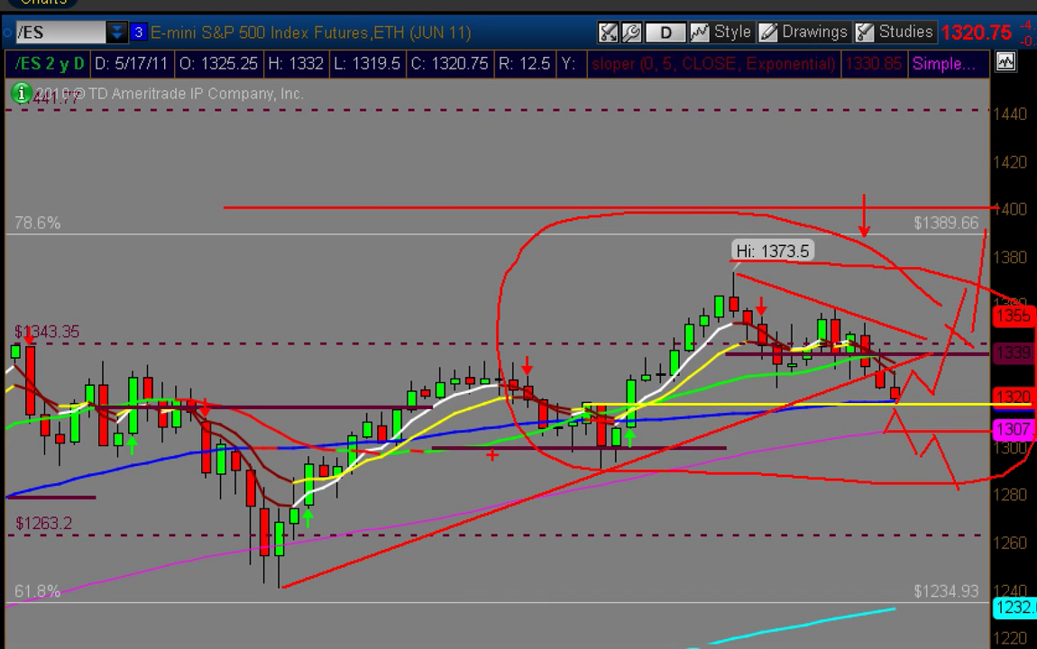
pyautogui.press('Escape')
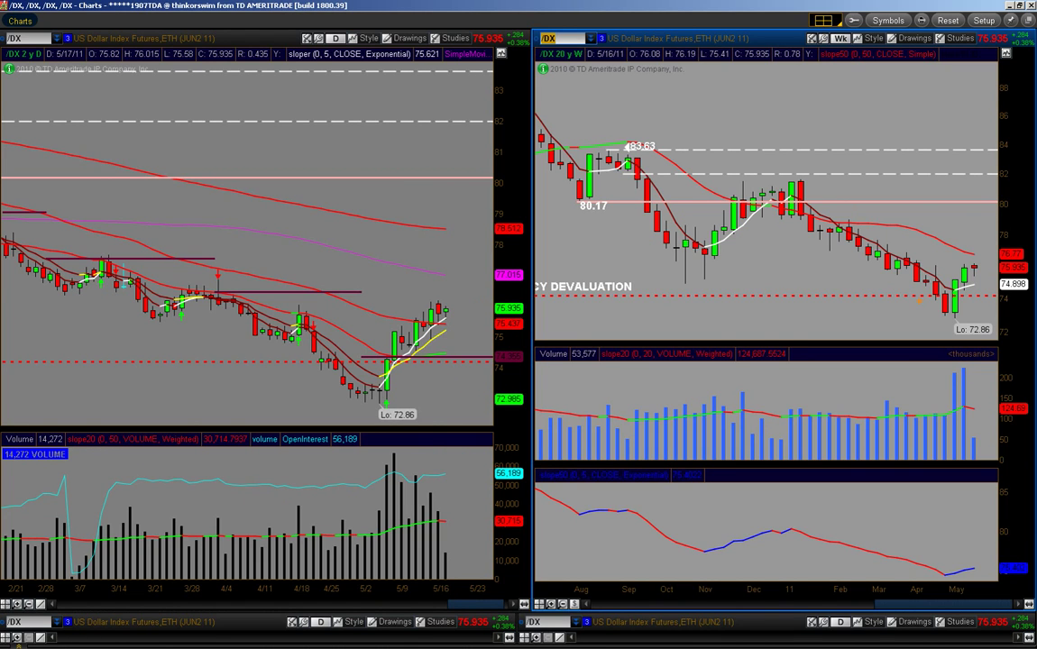
# Annotate the dollar index daily chart with horizontal lines near 76 and the 72.86 low, and mark the weekly chart's dotted level.
pyautogui.moveTo(914, 298); pyautogui.dragTo(986, 297)
pyautogui.click(295, 304)
pyautogui.click(475, 303)
pyautogui.moveTo(468, 336); pyautogui.dragTo(487, 373)
pyautogui.click(359, 402)
pyautogui.click(493, 402)
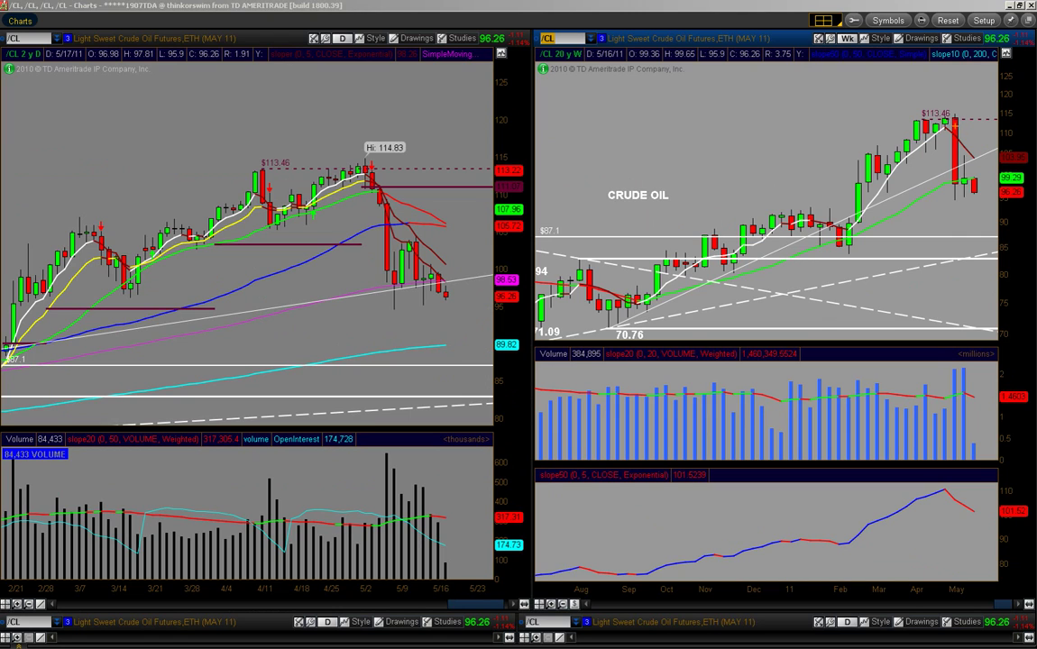
# Mark the drop from the high on the weekly crude oil chart and draw a horizontal line at about 90 on the daily chart.
pyautogui.moveTo(947, 125); pyautogui.dragTo(942, 198)
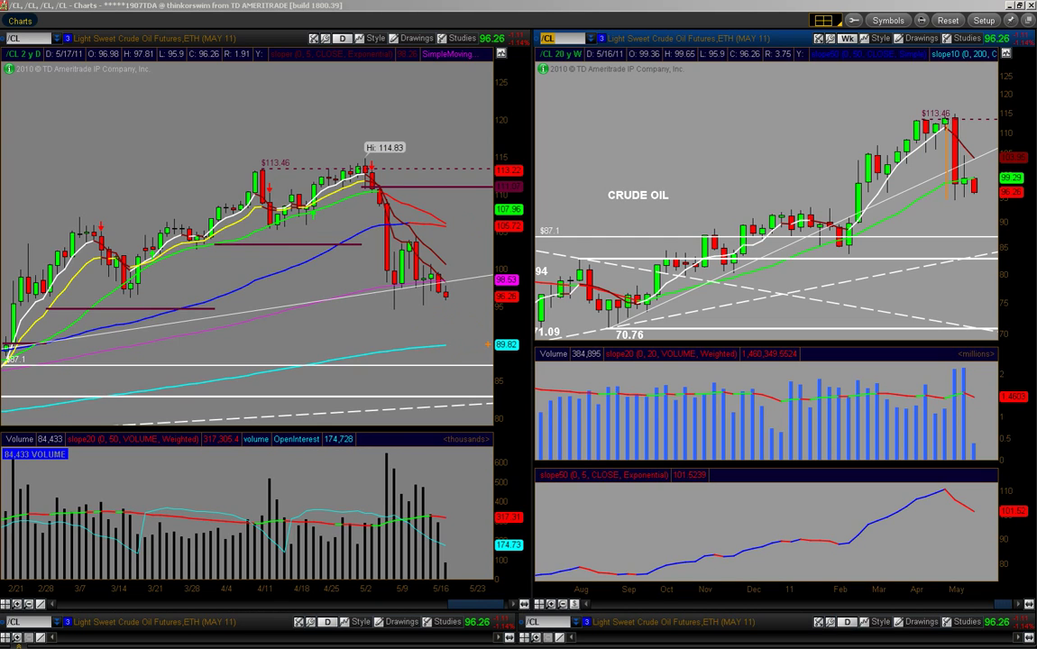
pyautogui.click(490, 343)
pyautogui.click(385, 343)
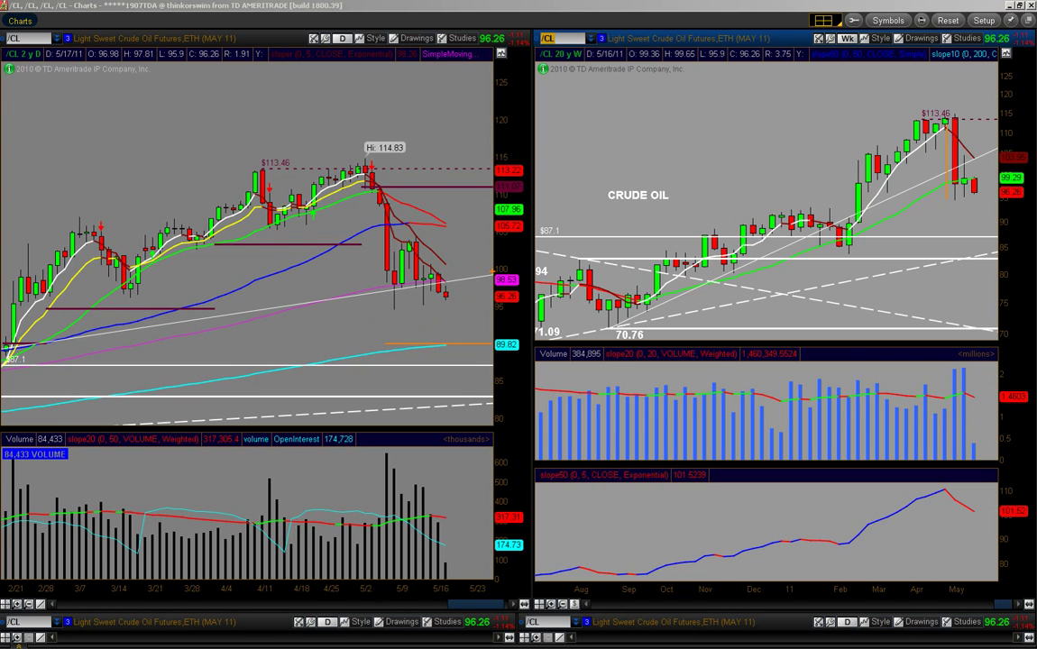
# Draw a horizontal line at about 100 on the daily crude oil chart, with a rising stroke above it and a falling stroke from the recent lows.
pyautogui.click(492, 269)
pyautogui.click(332, 269)
pyautogui.moveTo(458, 268); pyautogui.dragTo(477, 237)
pyautogui.moveTo(396, 309)
pyautogui.mouseDown()
pyautogui.moveTo(471, 309)
pyautogui.moveTo(436, 341)
pyautogui.mouseUp()
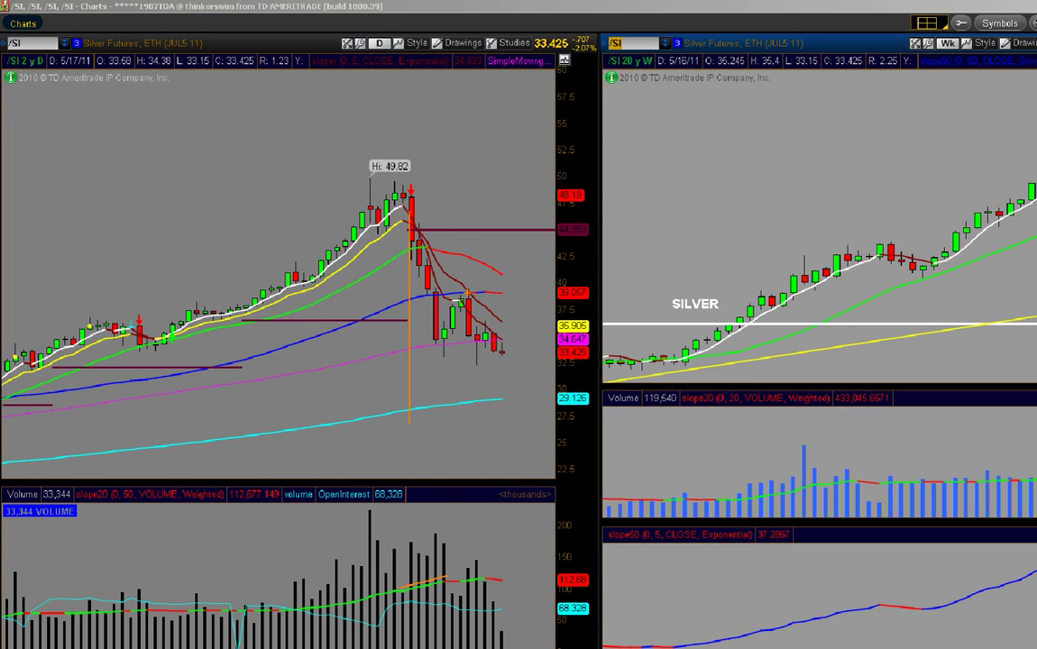
# Draw falling lines along silver's recent daily price and volume declines, and a horizontal line at the 30 level.
pyautogui.moveTo(470, 289); pyautogui.dragTo(520, 357)
pyautogui.click(518, 360)
pyautogui.moveTo(478, 559); pyautogui.dragTo(512, 646)
pyautogui.moveTo(516, 389); pyautogui.dragTo(389, 390)
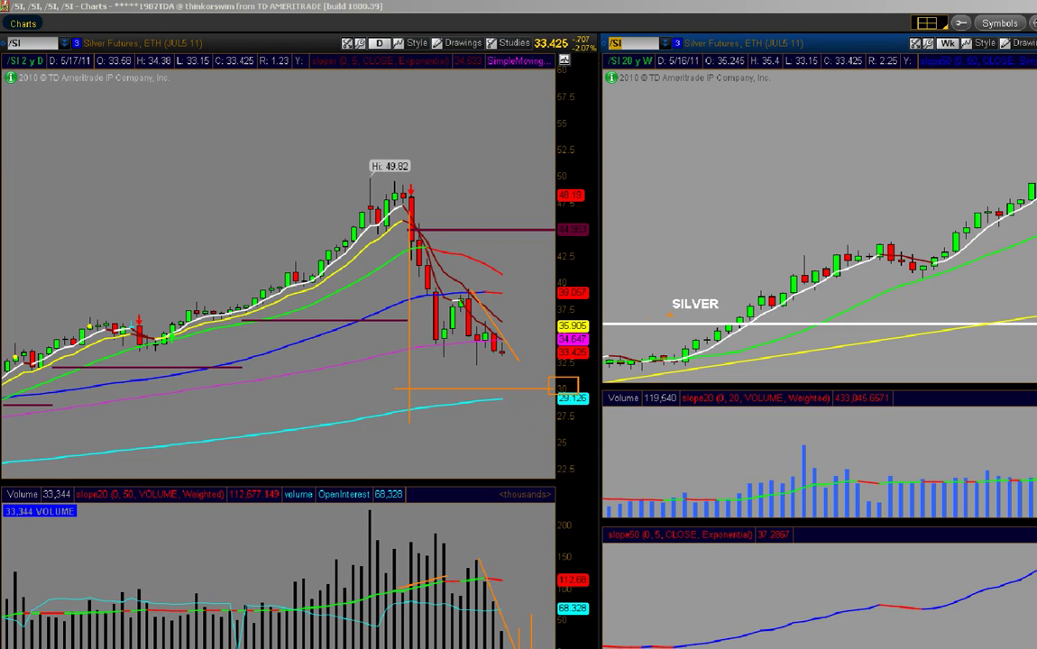
# Mark silver's 40 level and the 29.126 moving average with horizontal lines on the daily chart.
pyautogui.moveTo(561, 284); pyautogui.dragTo(434, 287)
pyautogui.click(434, 284)
pyautogui.moveTo(488, 397); pyautogui.dragTo(560, 396)
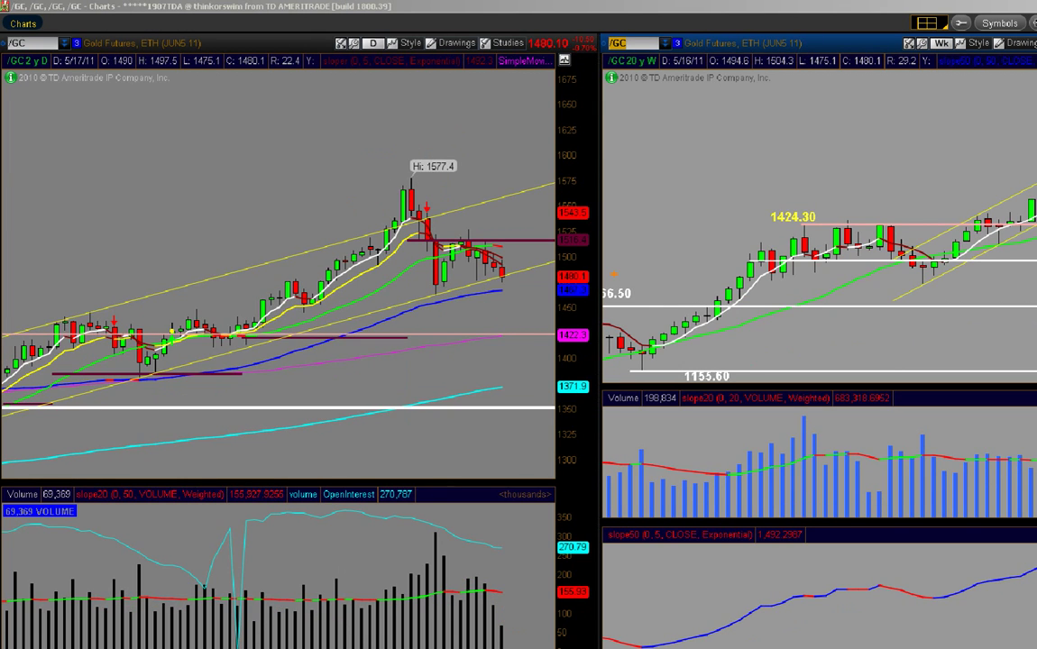
# Draw horizontal lines on the daily gold chart at about 1500 and at the low of the recent sell-off.
pyautogui.click(554, 260)
pyautogui.click(311, 261)
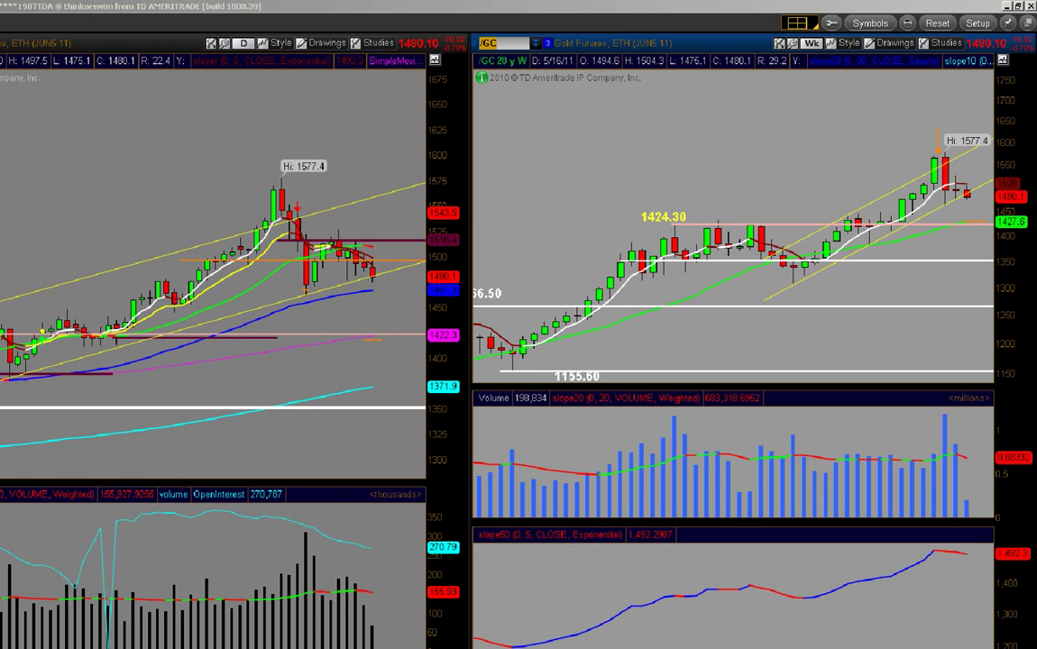
pyautogui.click(305, 295)
pyautogui.click(411, 295)
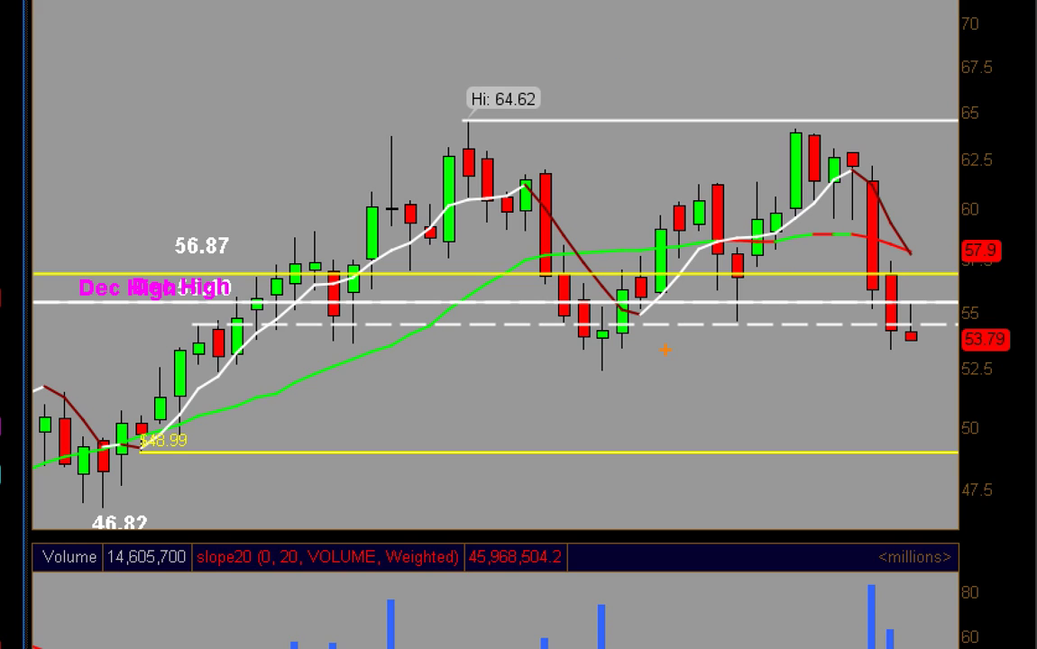
# Draw a horizontal support line near 52.5, sketch a bounce from the latest candles and box the 55 price level.
pyautogui.click(594, 370)
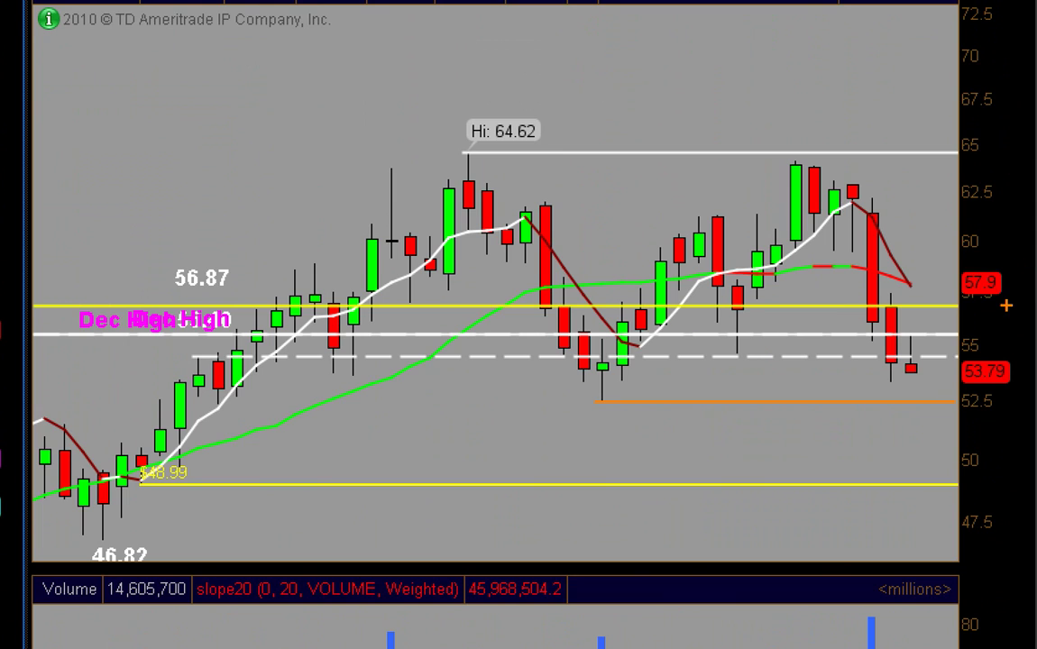
pyautogui.moveTo(885, 370)
pyautogui.mouseDown()
pyautogui.moveTo(891, 387)
pyautogui.moveTo(937, 329)
pyautogui.mouseUp()
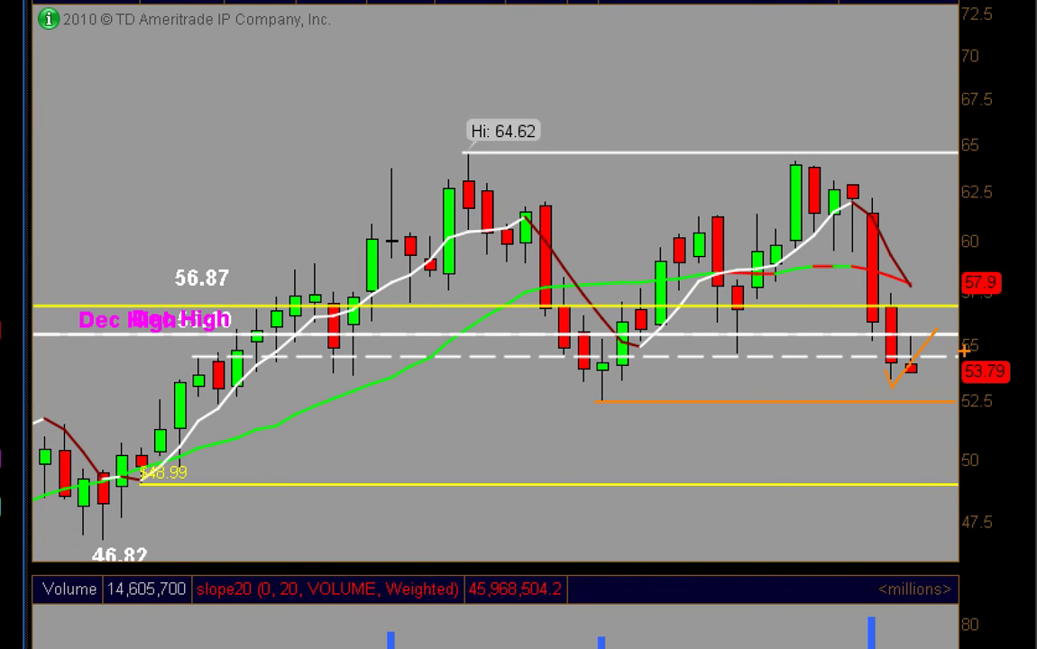
pyautogui.moveTo(961, 330); pyautogui.dragTo(996, 363)
# Draw a rising trend line from the low near 52.5 and a horizontal line at the 46.82 low.
pyautogui.moveTo(597, 403)
pyautogui.mouseDown()
pyautogui.moveTo(938, 272)
pyautogui.moveTo(884, 305)
pyautogui.mouseUp()
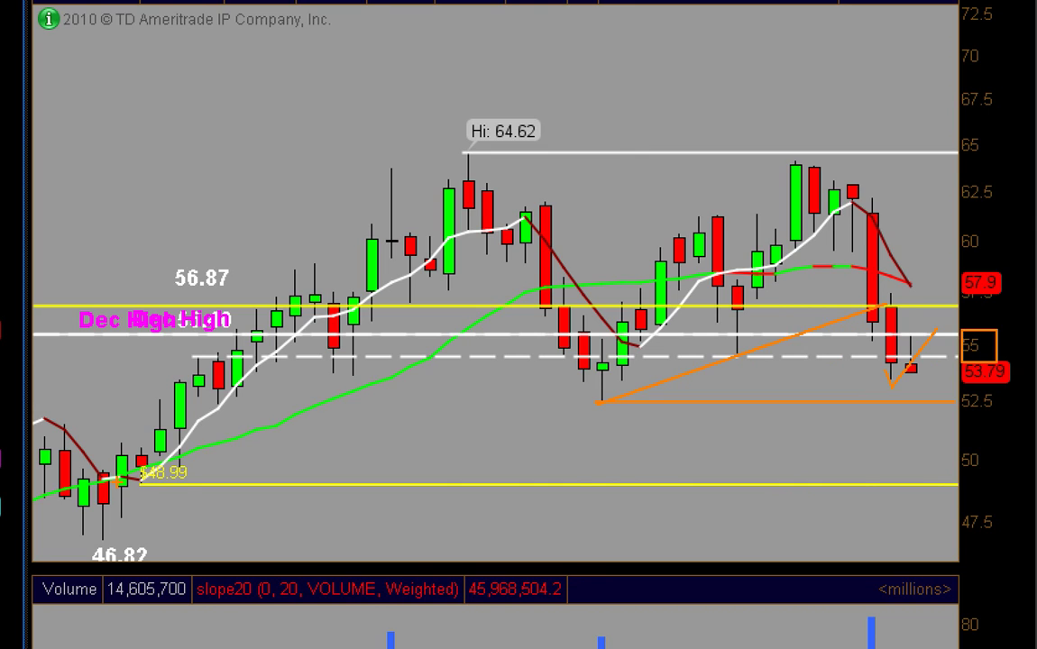
pyautogui.moveTo(98, 541); pyautogui.dragTo(937, 540)
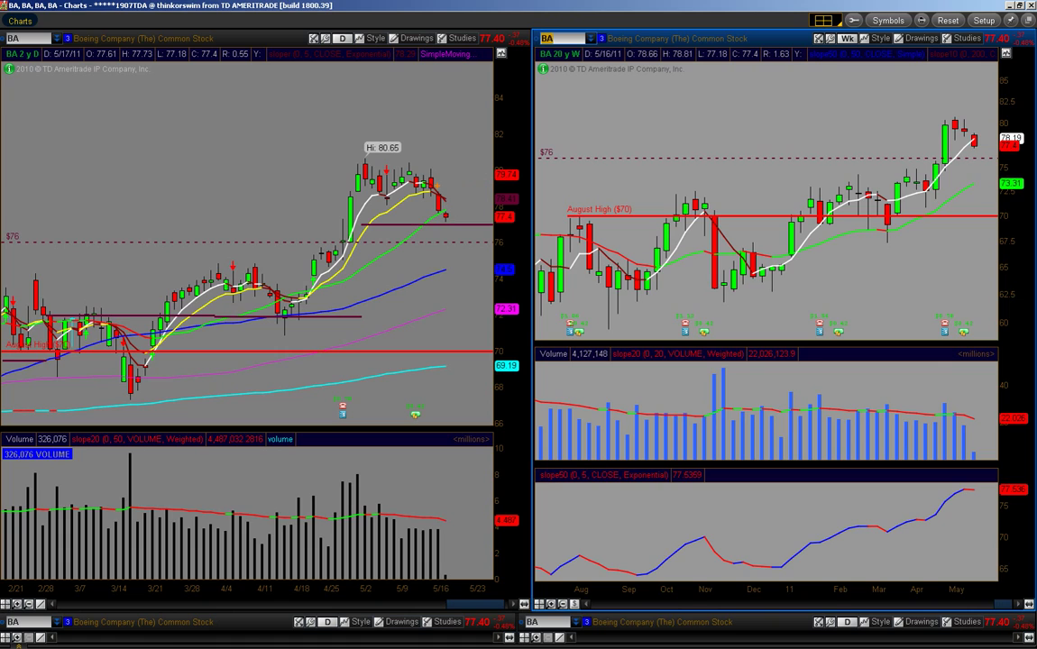
# Draw a horizontal line at about 79.2 on Boeing's daily chart and a falling trend line from the 80.65 high.
pyautogui.click(435, 184)
pyautogui.click(478, 182)
pyautogui.click(364, 157)
pyautogui.click(472, 174)
pyautogui.click(473, 175)
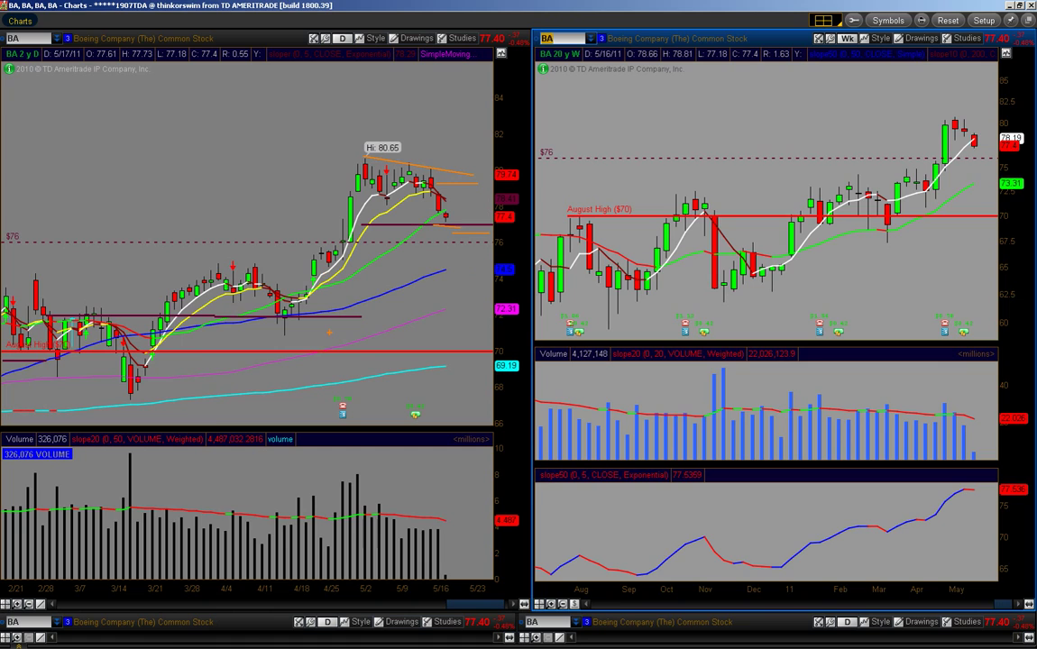